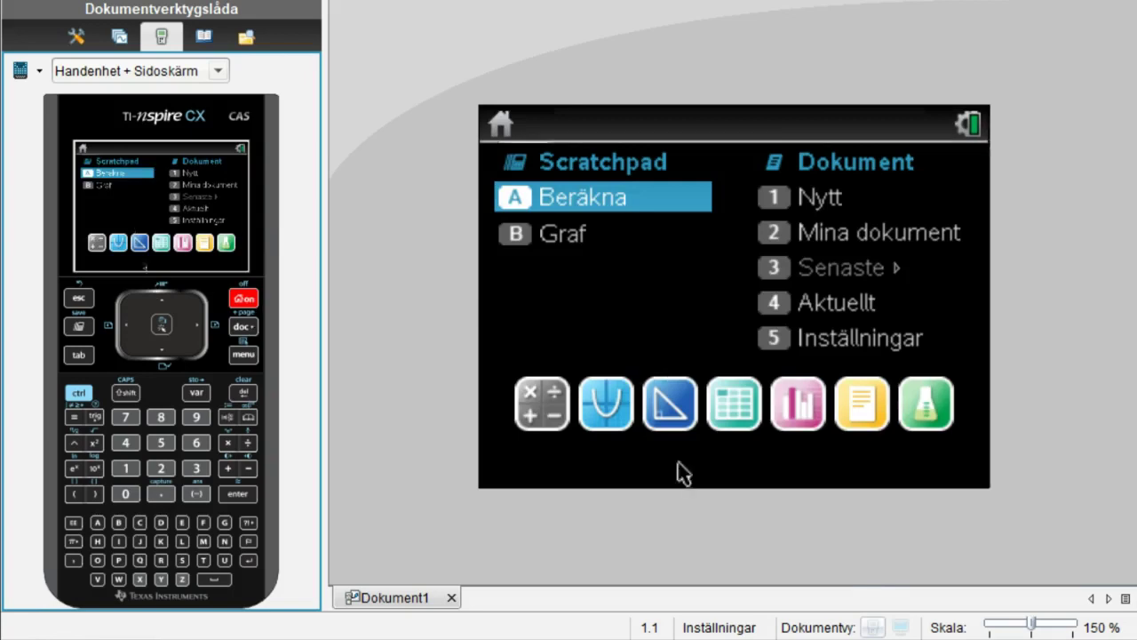
Create a graph document, add a second graph page, and plot f1(x)=2sin(0.5x) on it
click(608, 404)
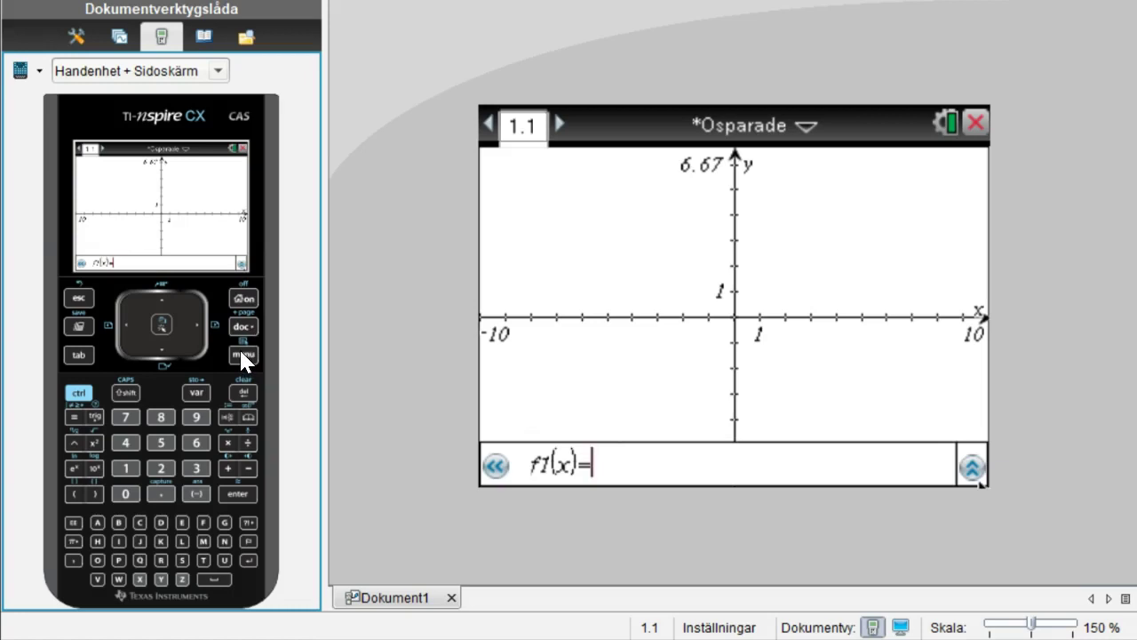
key(ctrl+i)
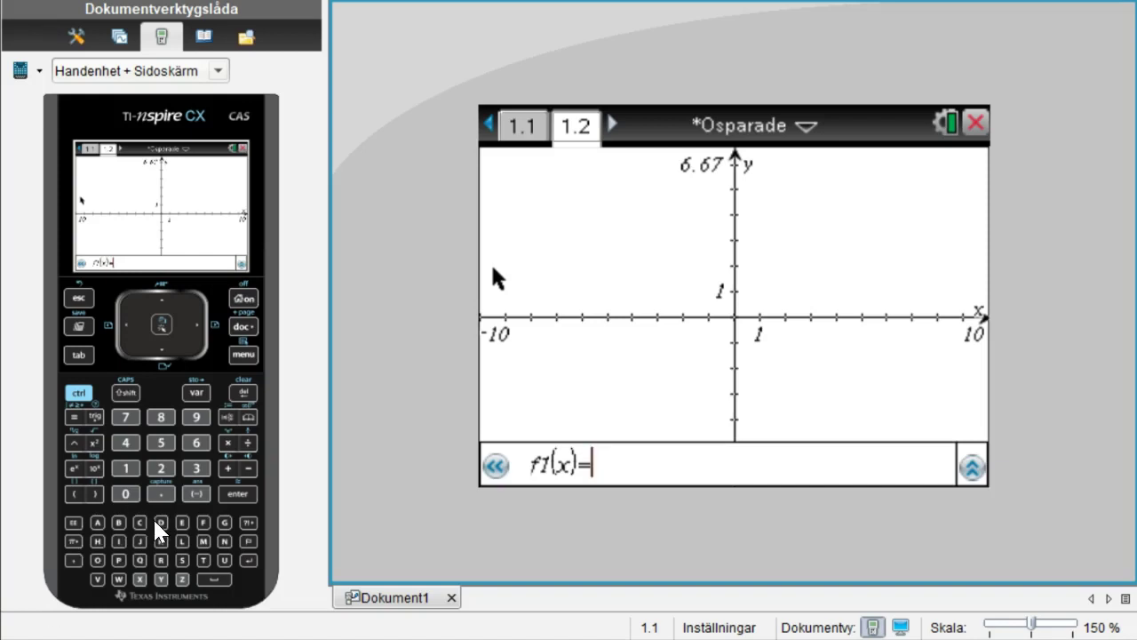
click(163, 472)
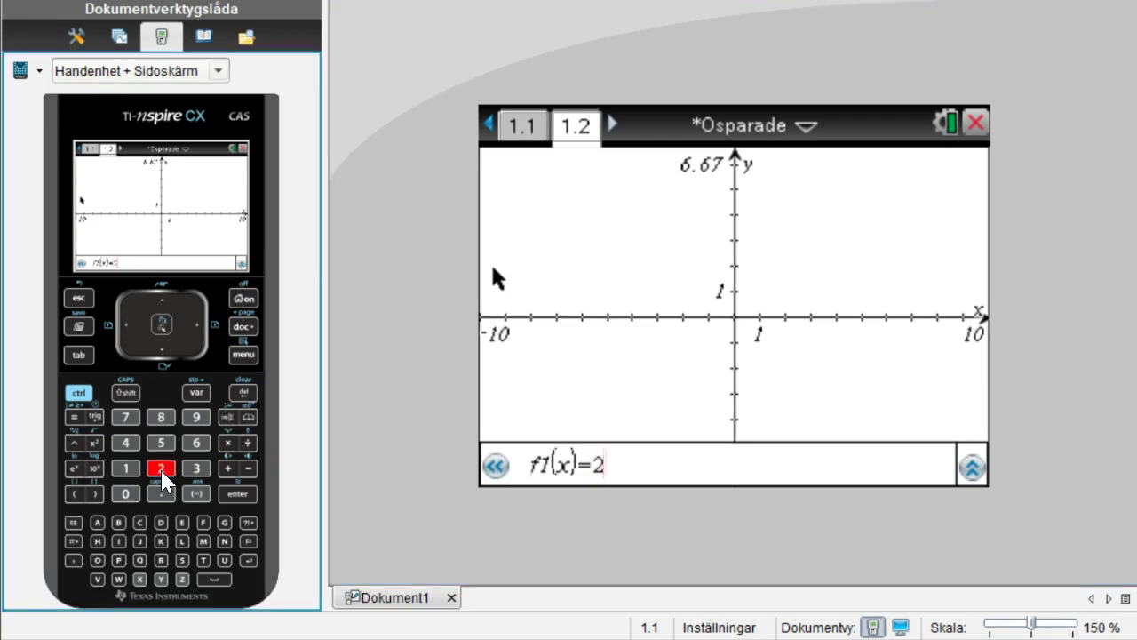
click(96, 417)
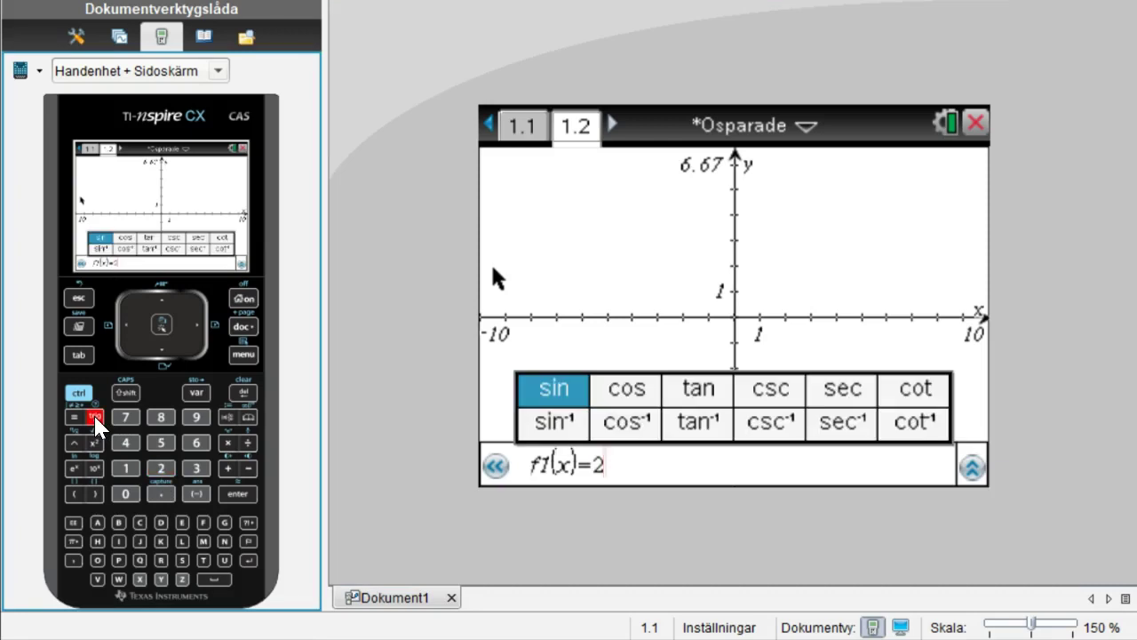
click(544, 400)
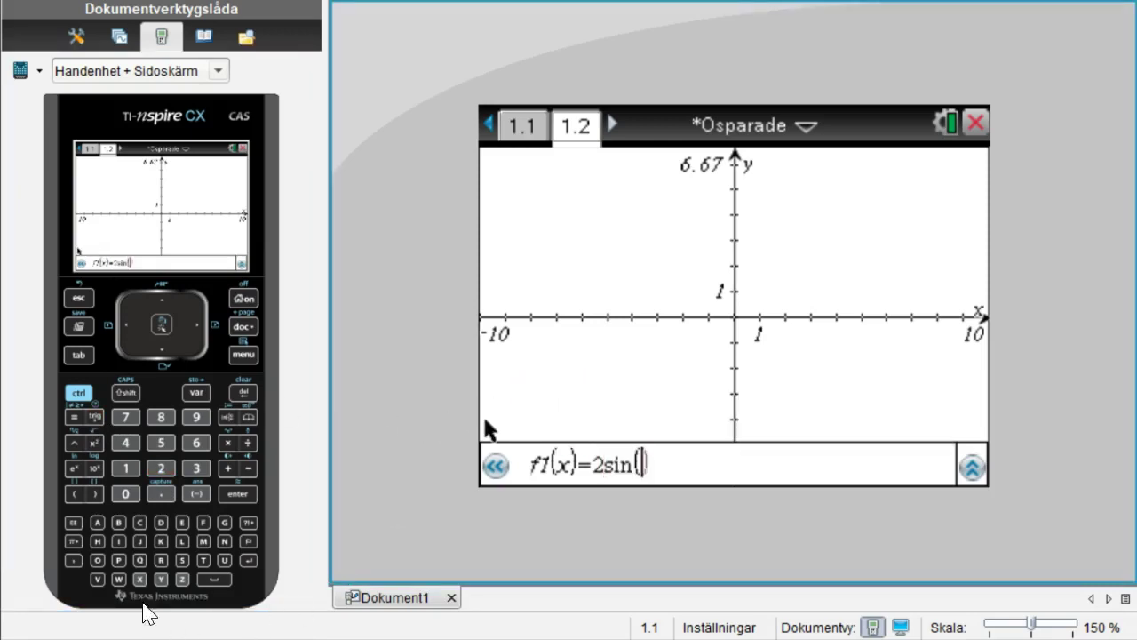
click(126, 494)
click(159, 492)
click(161, 442)
click(139, 577)
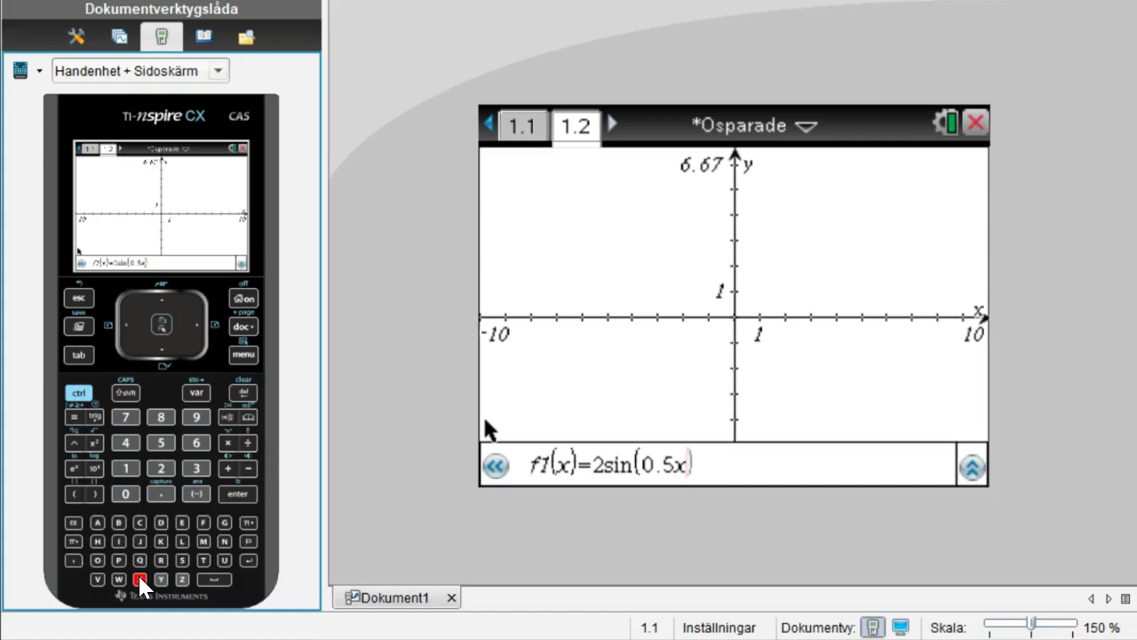
click(202, 334)
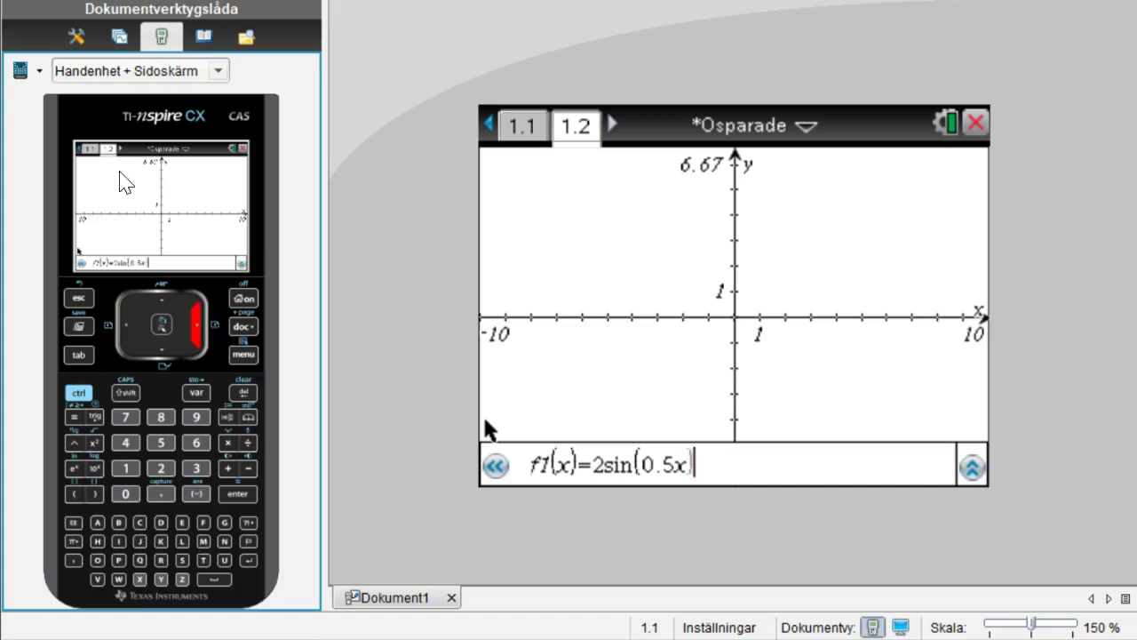
key(Return)
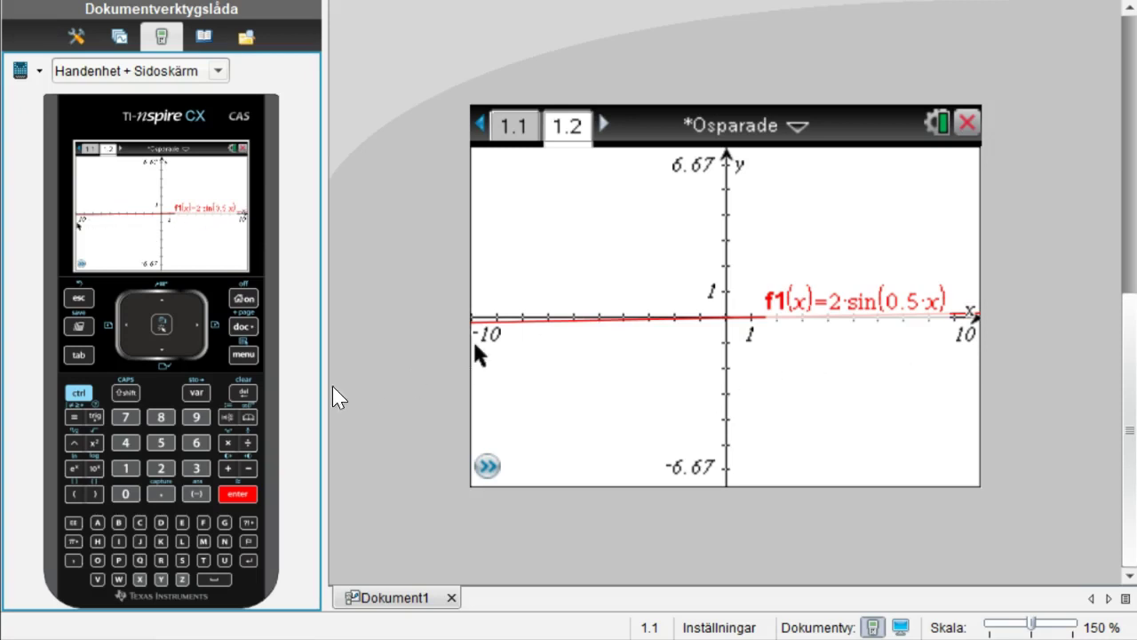
Open the graph's window settings and set XMax to 750
click(242, 354)
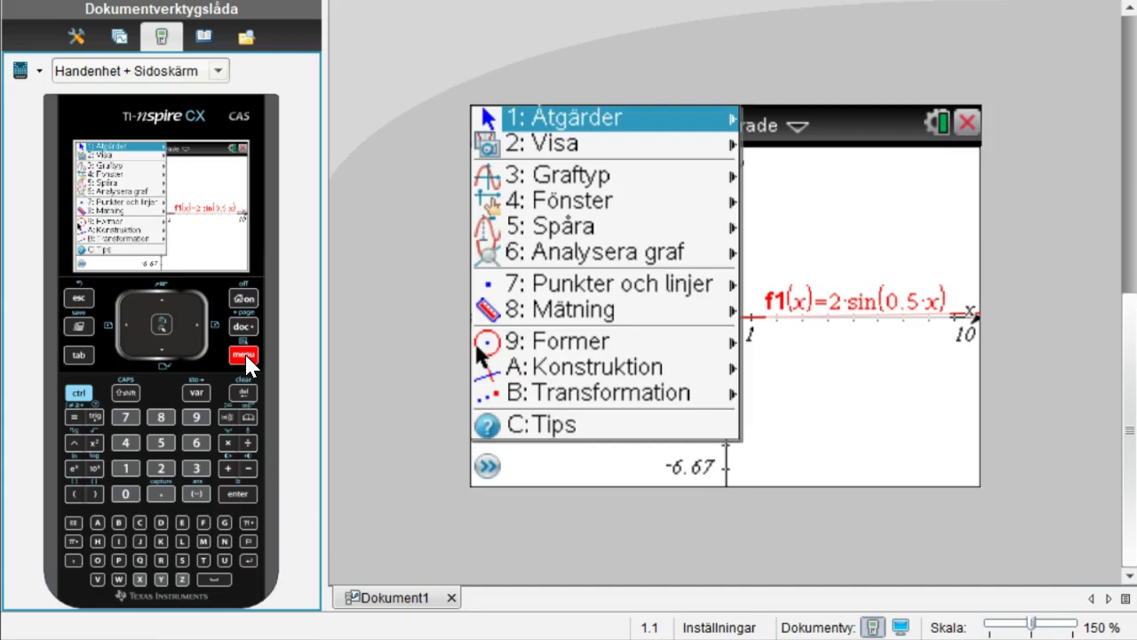
click(568, 213)
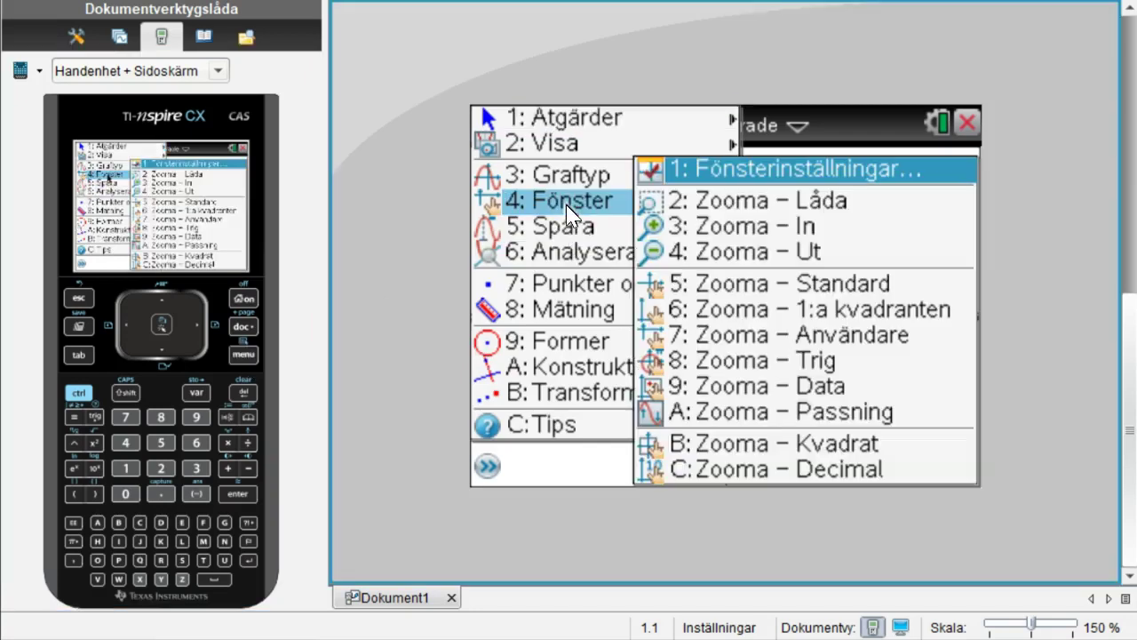
click(767, 172)
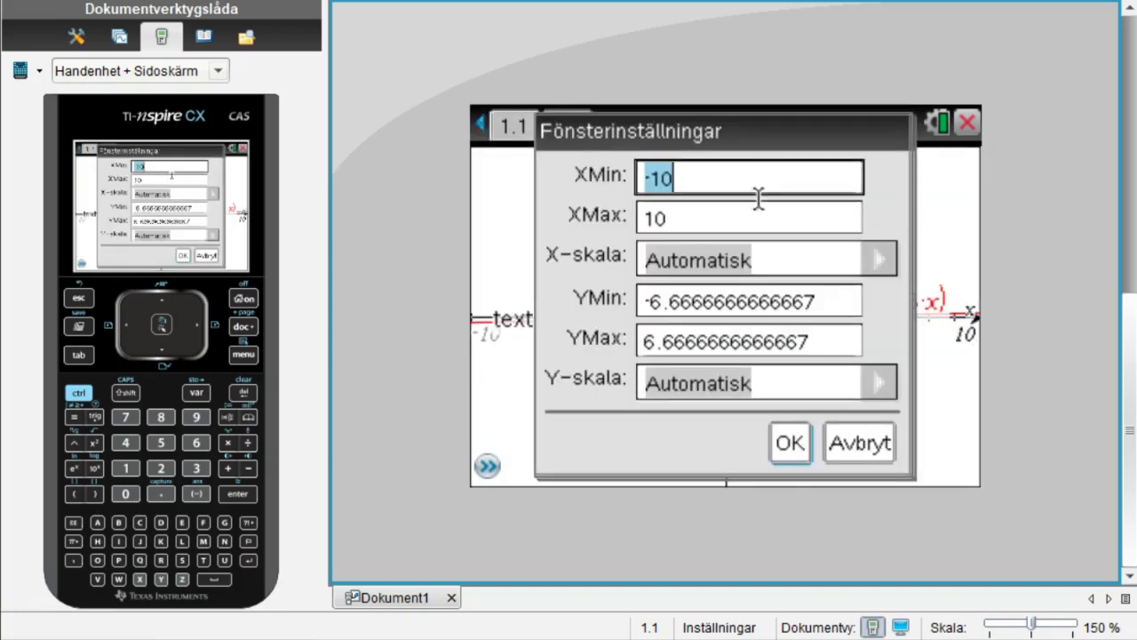
click(720, 219)
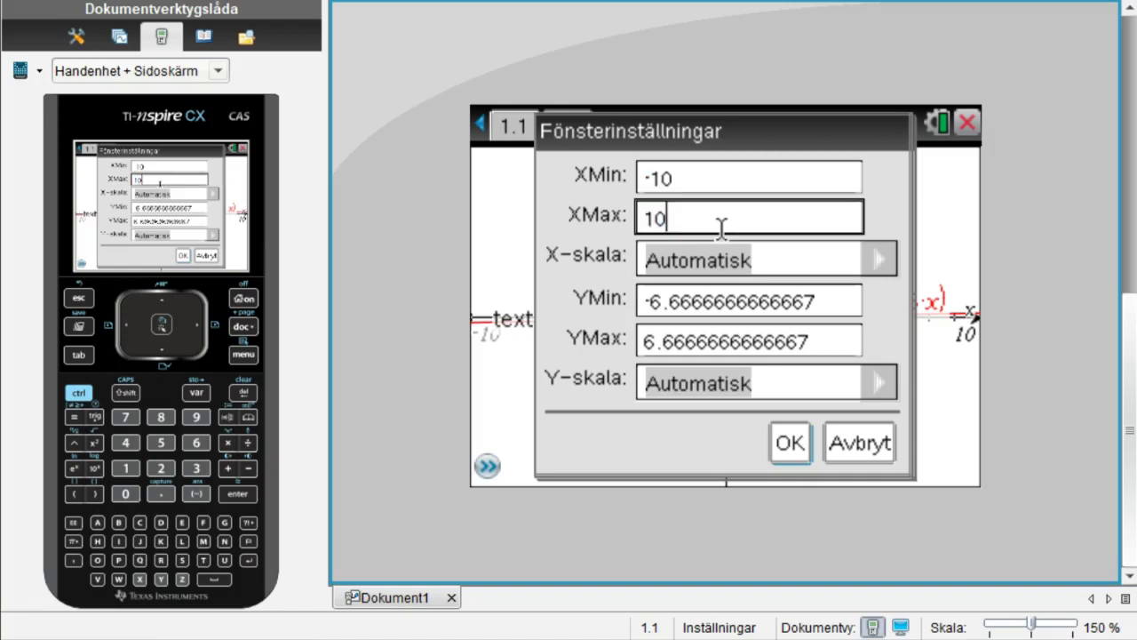
key(BackSpace)
key(BackSpace)
text(750)
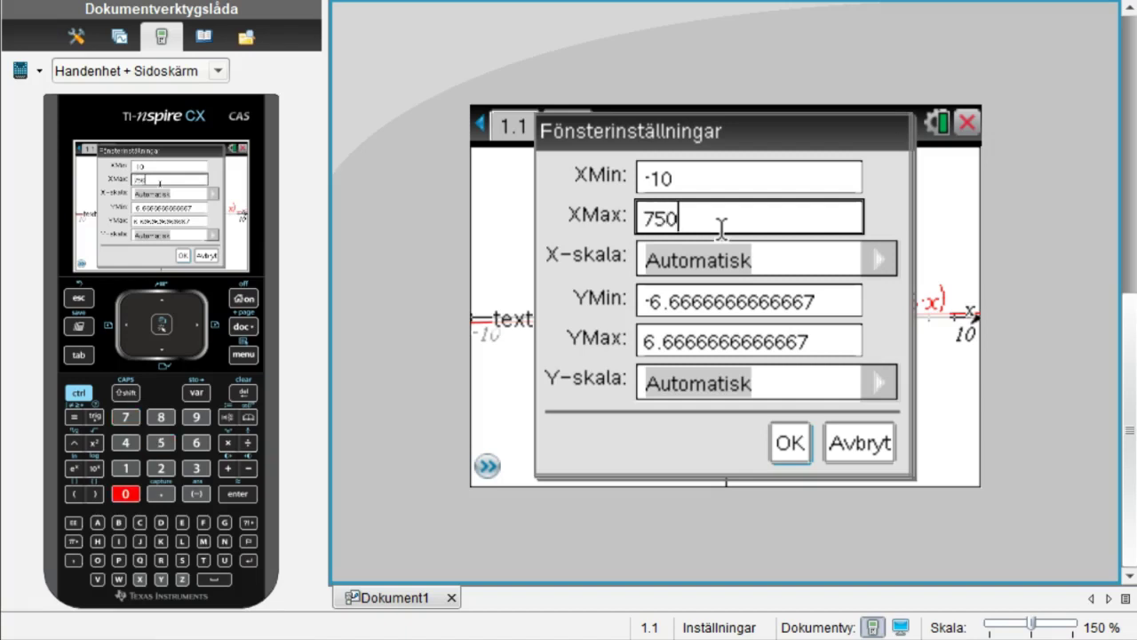
Set YMin to -3 in the window settings
click(758, 309)
click(807, 310)
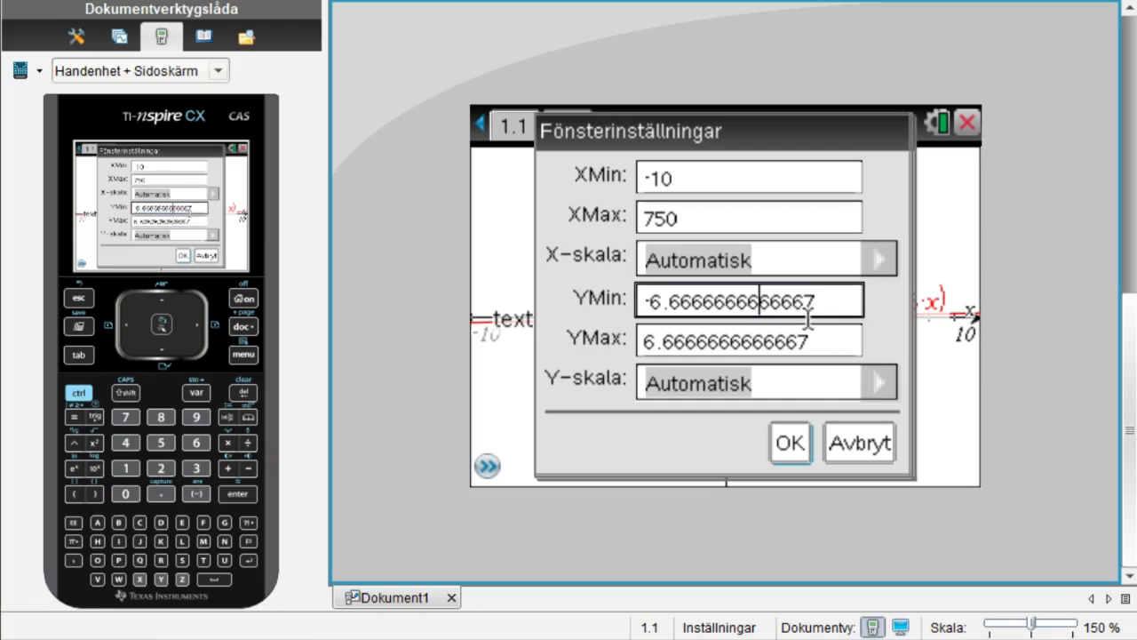
key(BackSpace)
key(BackSpace)
key(BackSpace)
key(BackSpace)
key(BackSpace)
key(BackSpace)
key(BackSpace)
key(BackSpace)
key(BackSpace)
key(BackSpace)
key(BackSpace)
key(BackSpace)
key(BackSpace)
key(BackSpace)
key(BackSpace)
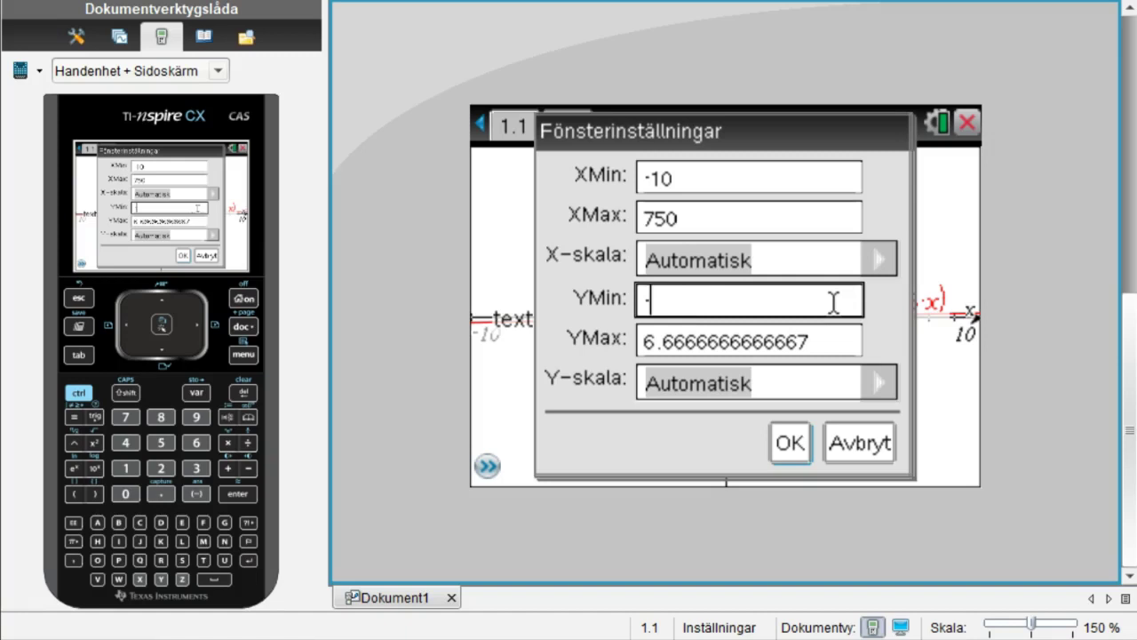
text(3)
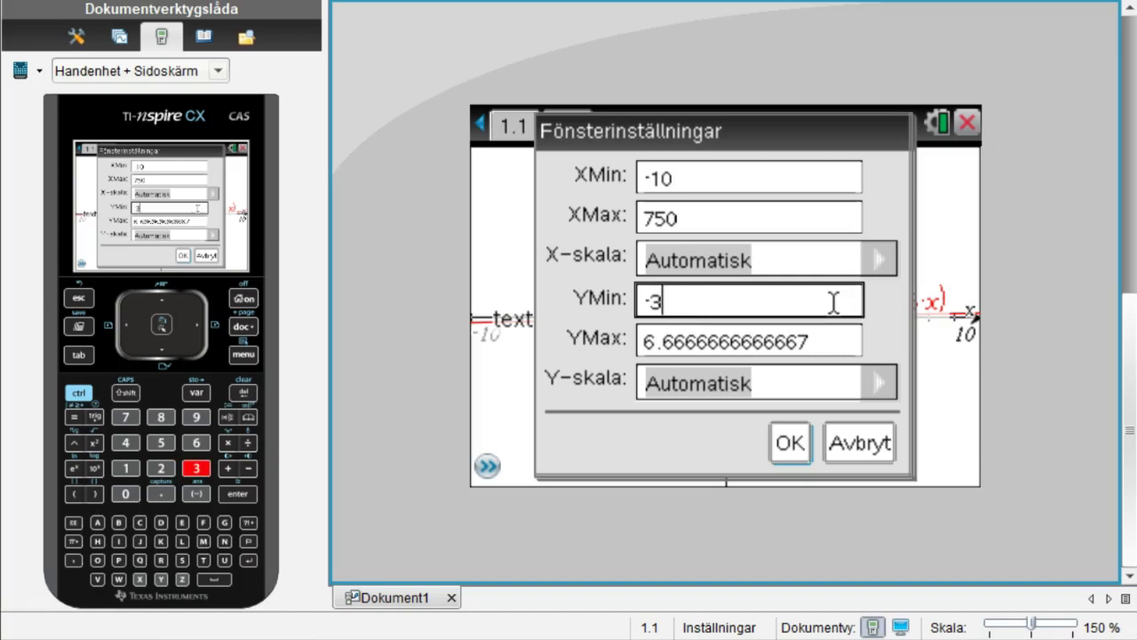
Set YMax to 3 and apply the window settings to the graph
click(814, 350)
click(814, 351)
key(BackSpace)
key(BackSpace)
key(BackSpace)
key(BackSpace)
key(BackSpace)
key(BackSpace)
key(BackSpace)
key(BackSpace)
key(BackSpace)
key(BackSpace)
key(BackSpace)
key(BackSpace)
key(BackSpace)
key(BackSpace)
key(BackSpace)
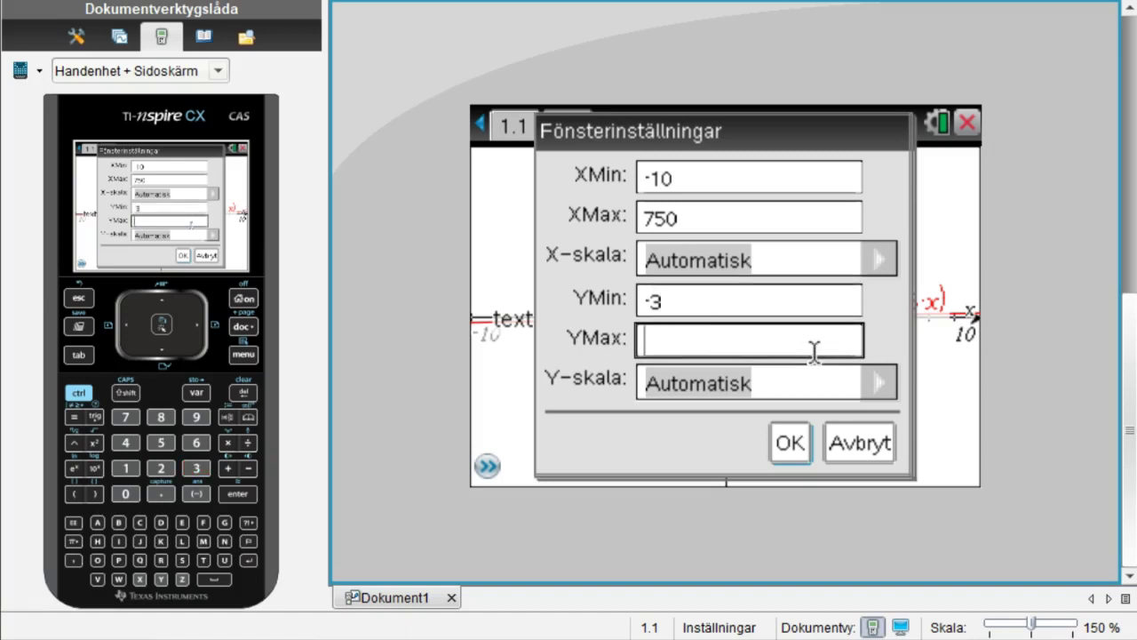
text(3)
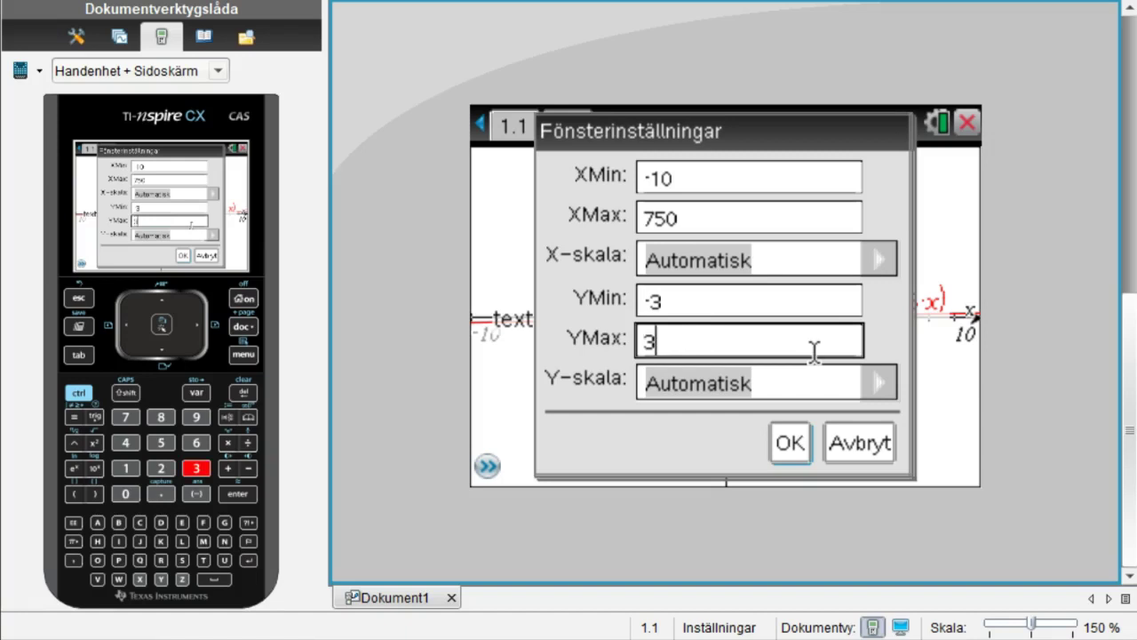
click(787, 451)
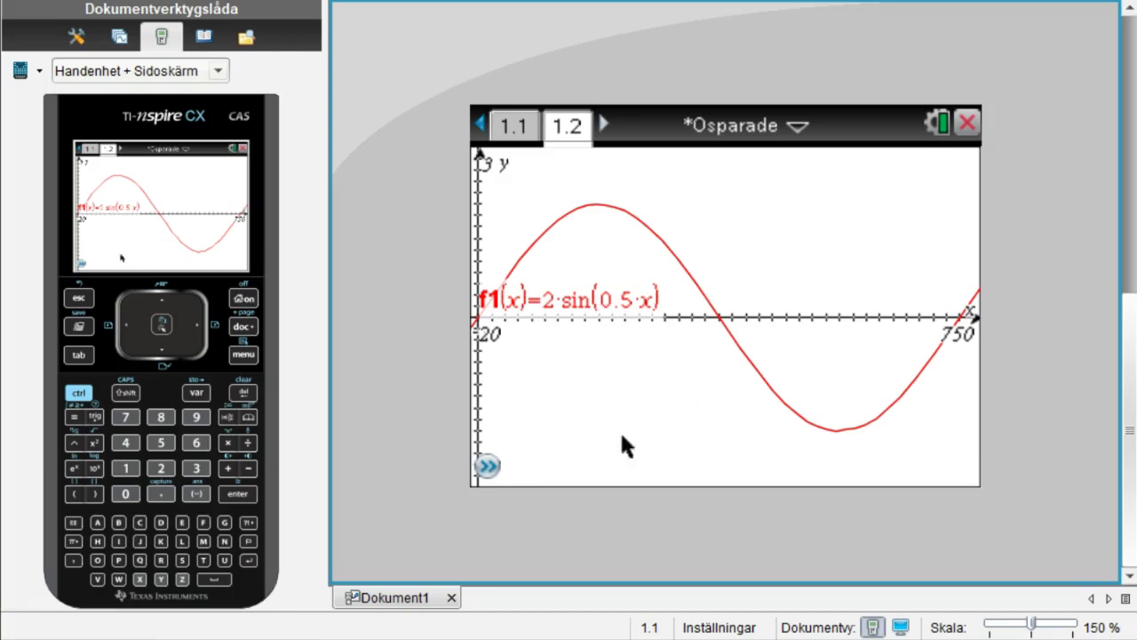
Plot the horizontal line f2(x)=0.7 and move the f1 label clear of the curve, below the x-axis
click(489, 469)
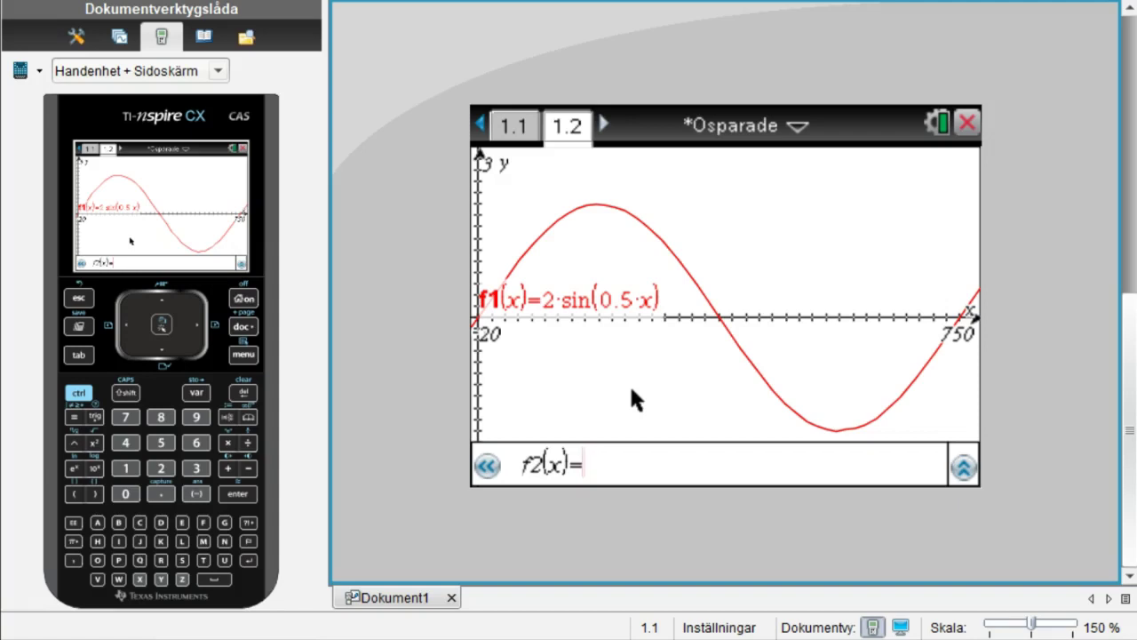
text(0.)
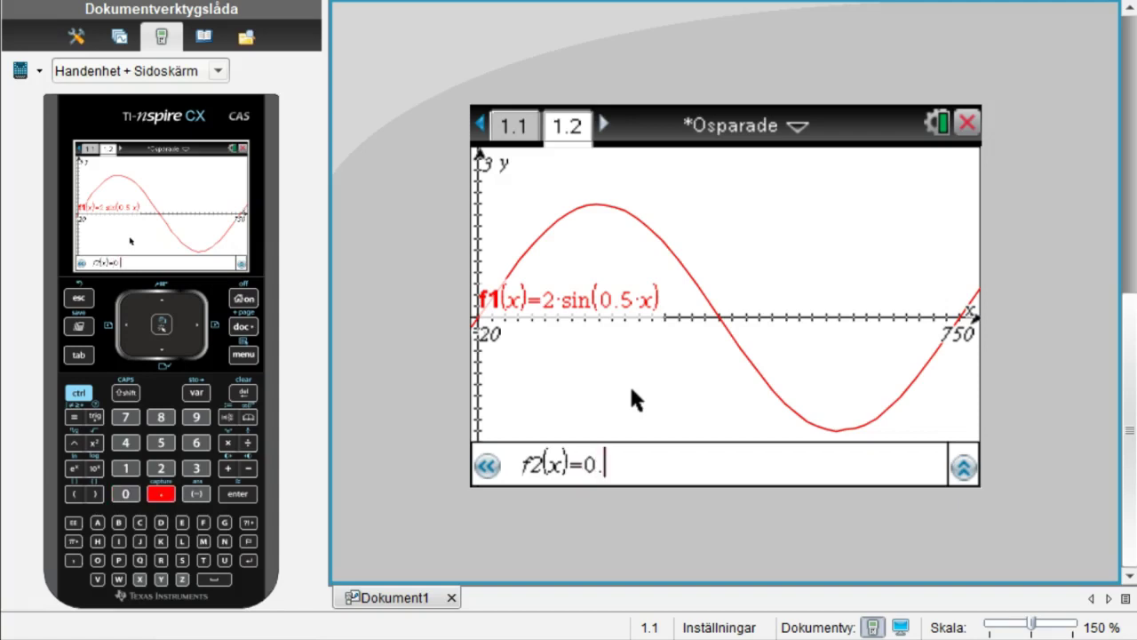
text(7)
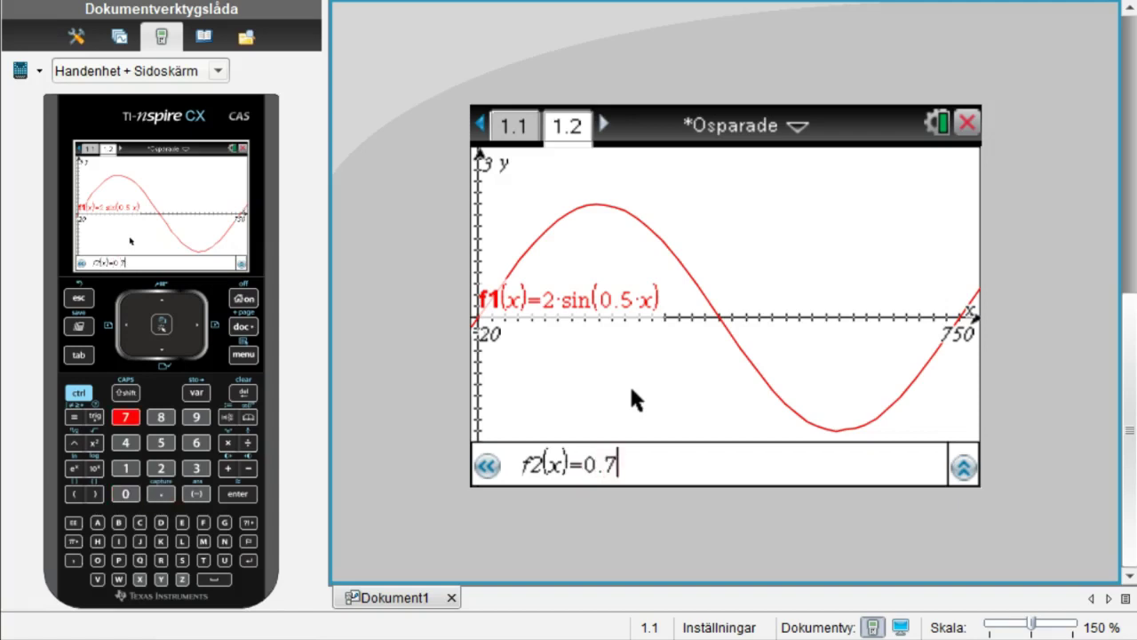
key(Return)
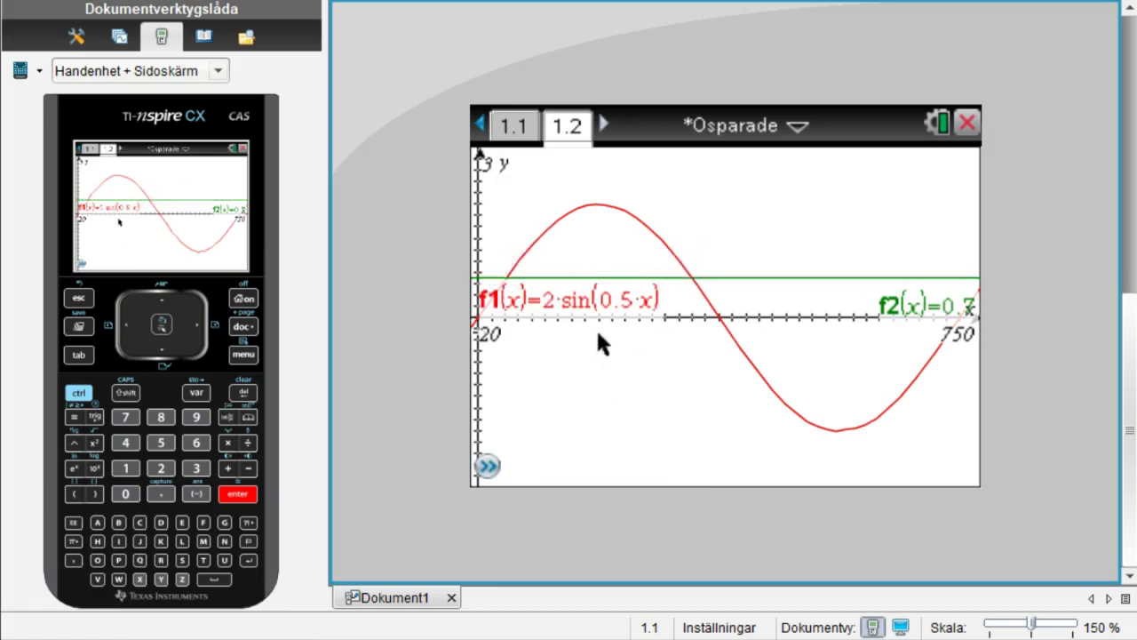
drag(590, 307, 636, 406)
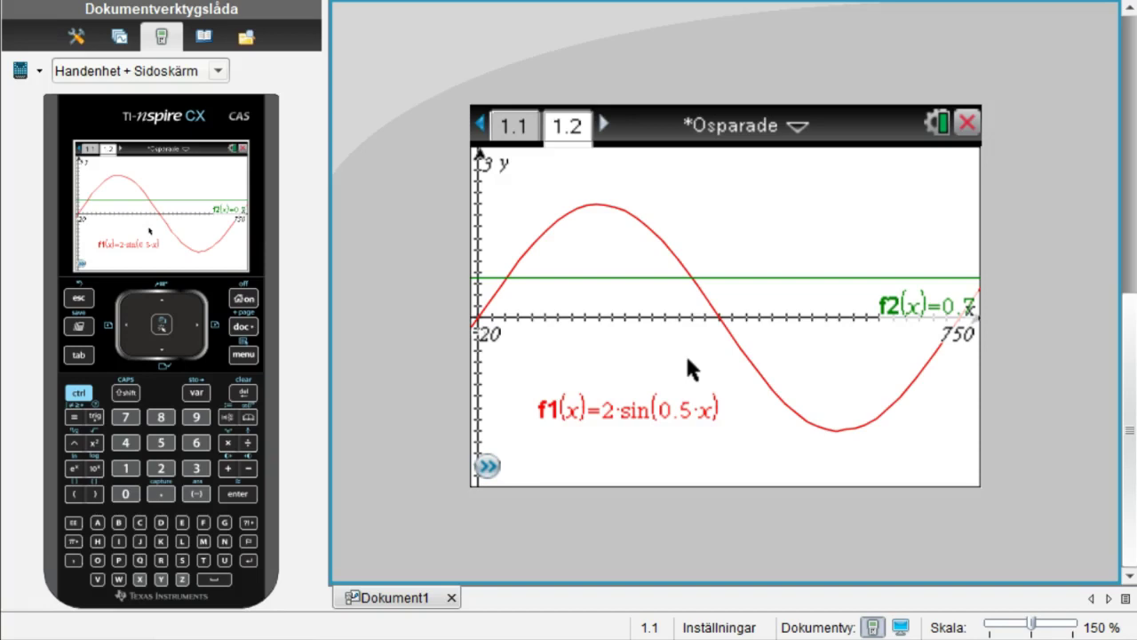
Mark the first intersection of f1 and f2 near the y-axis, with lower and upper bounds on either side of it
click(238, 357)
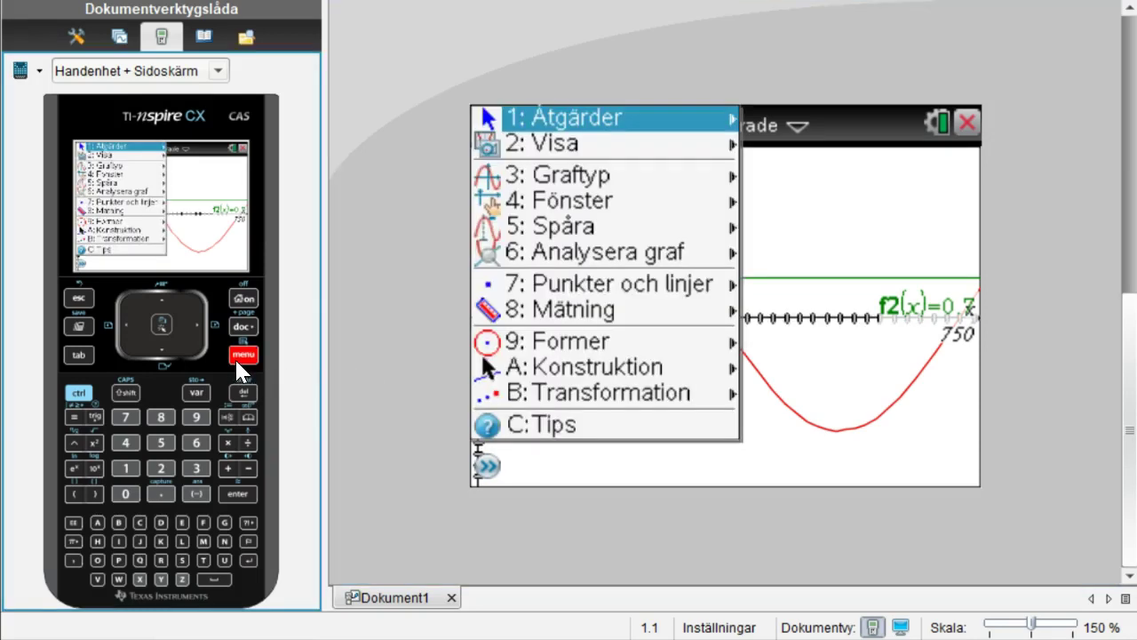
click(629, 265)
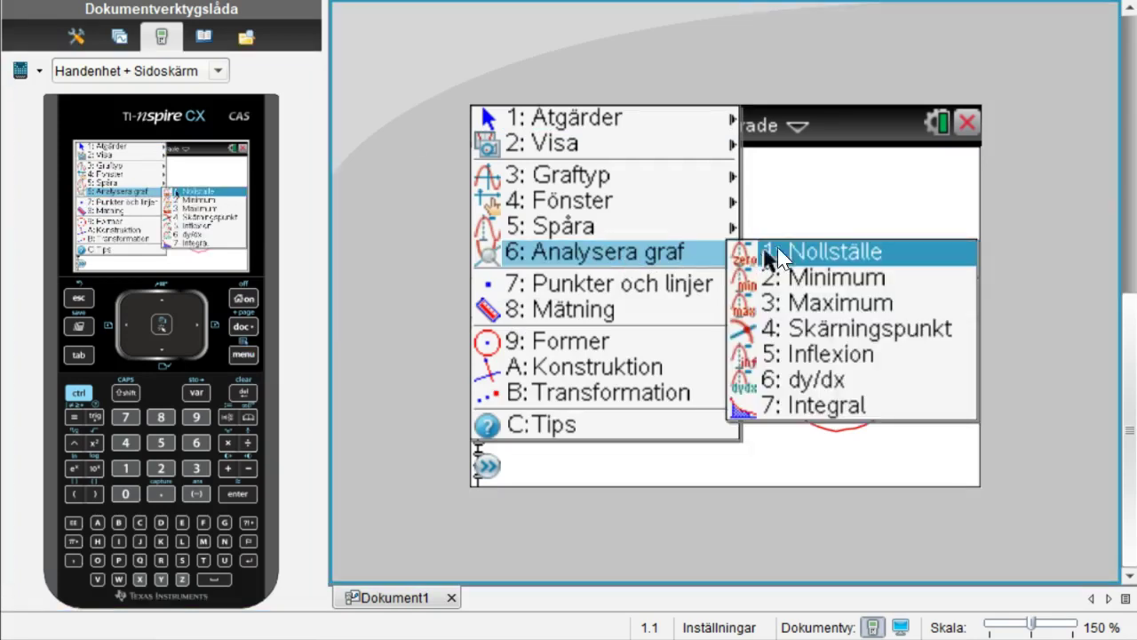
click(839, 328)
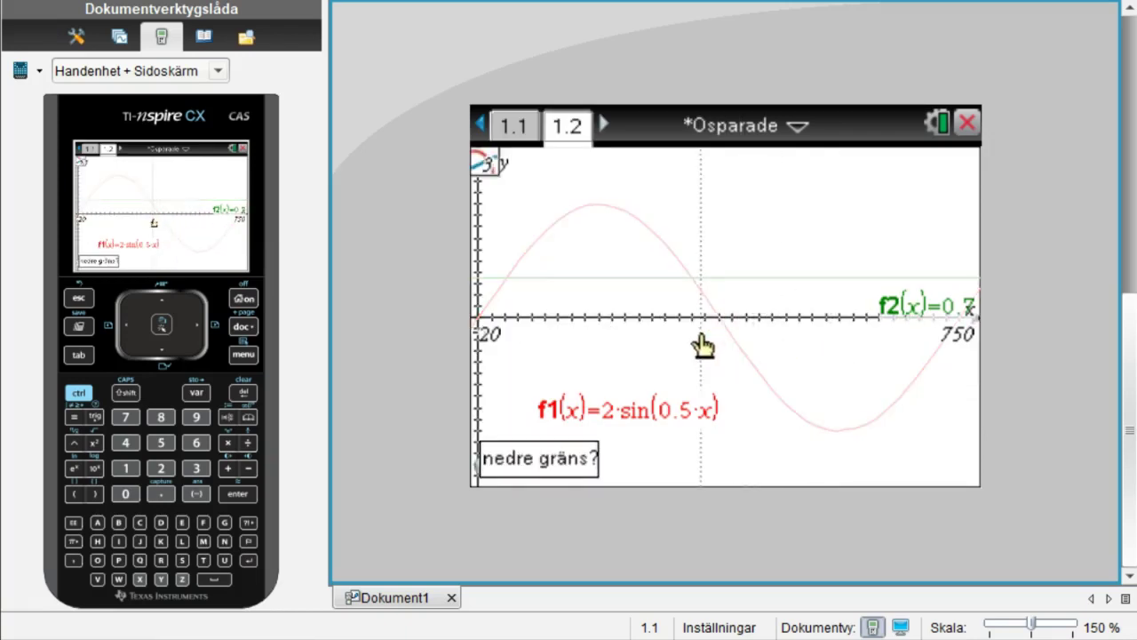
click(498, 364)
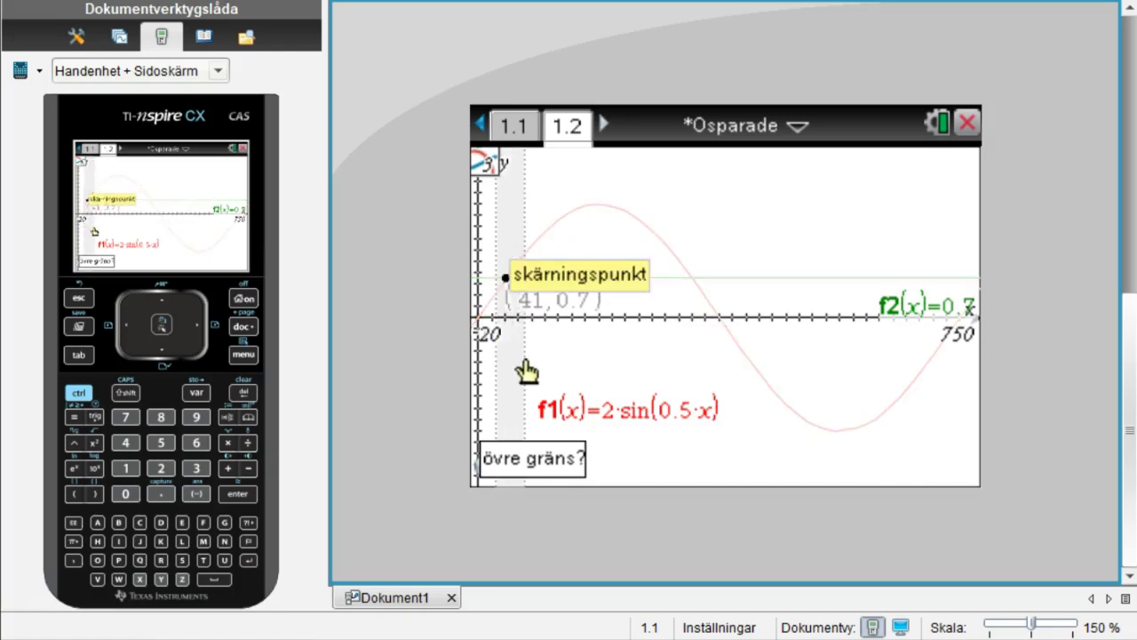
click(525, 365)
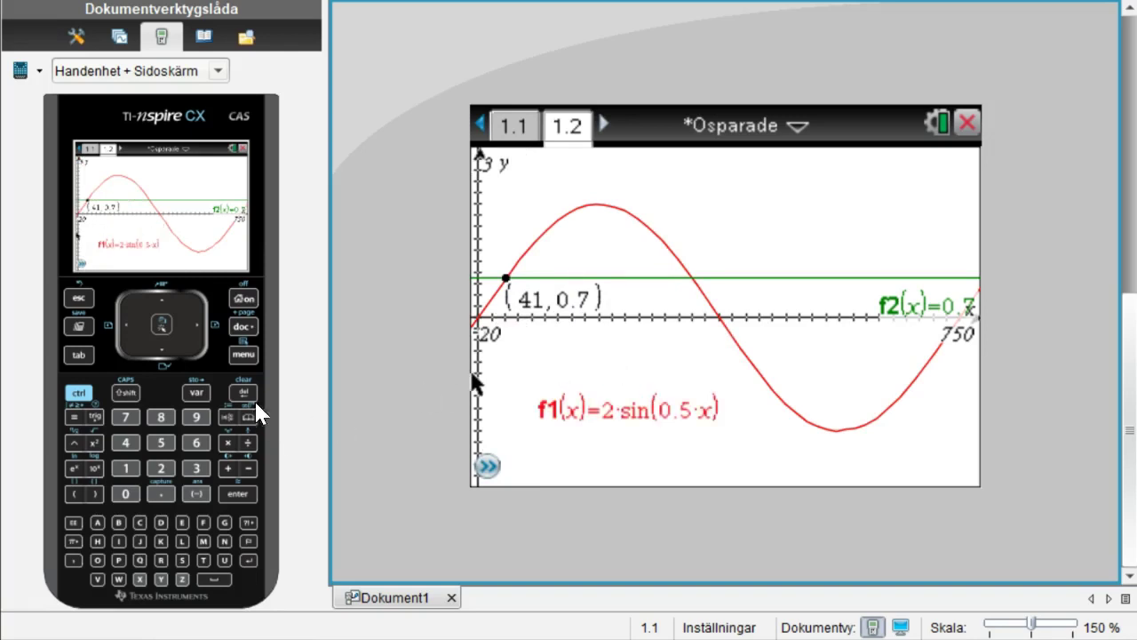
Mark the second intersection of f1 and f2, on the descending part of the sine curve, with bounds on either side of it
click(244, 354)
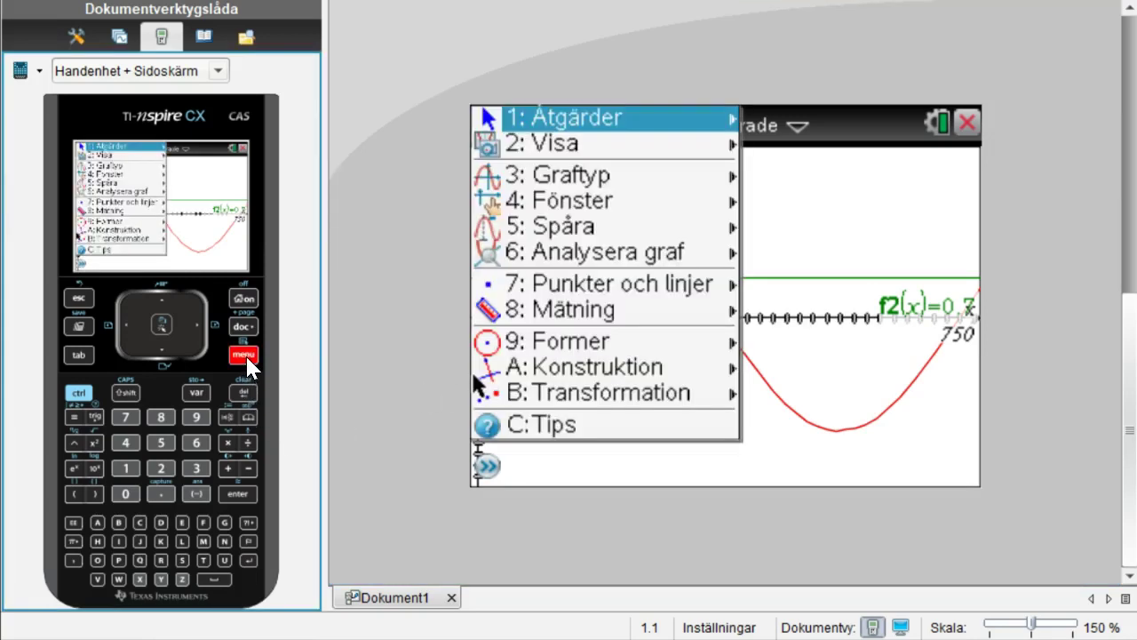
click(632, 251)
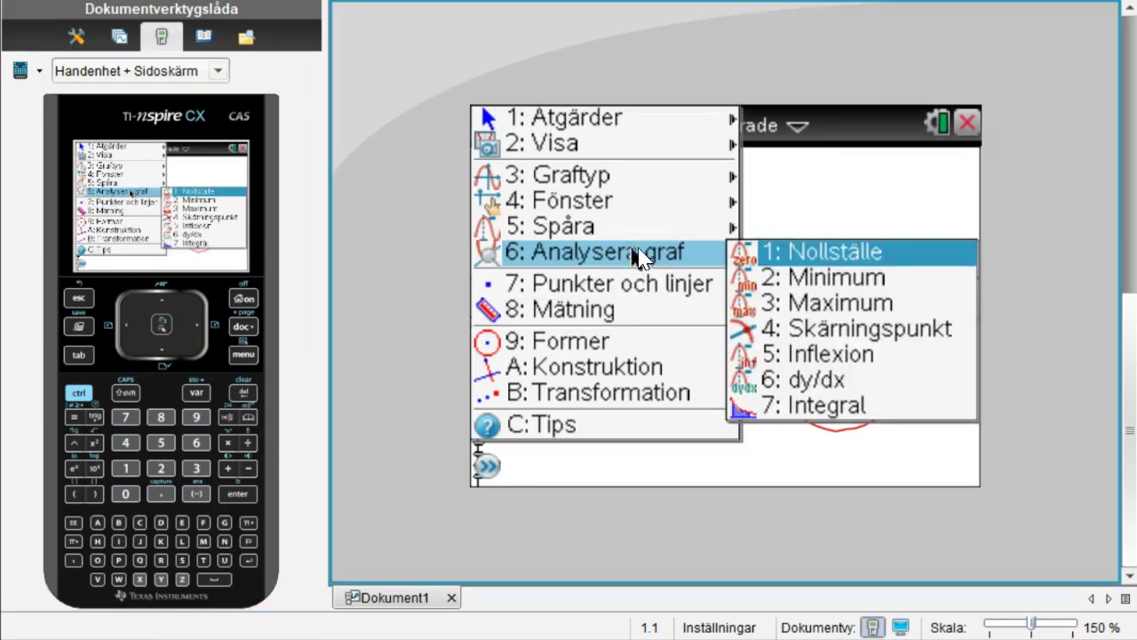
click(854, 330)
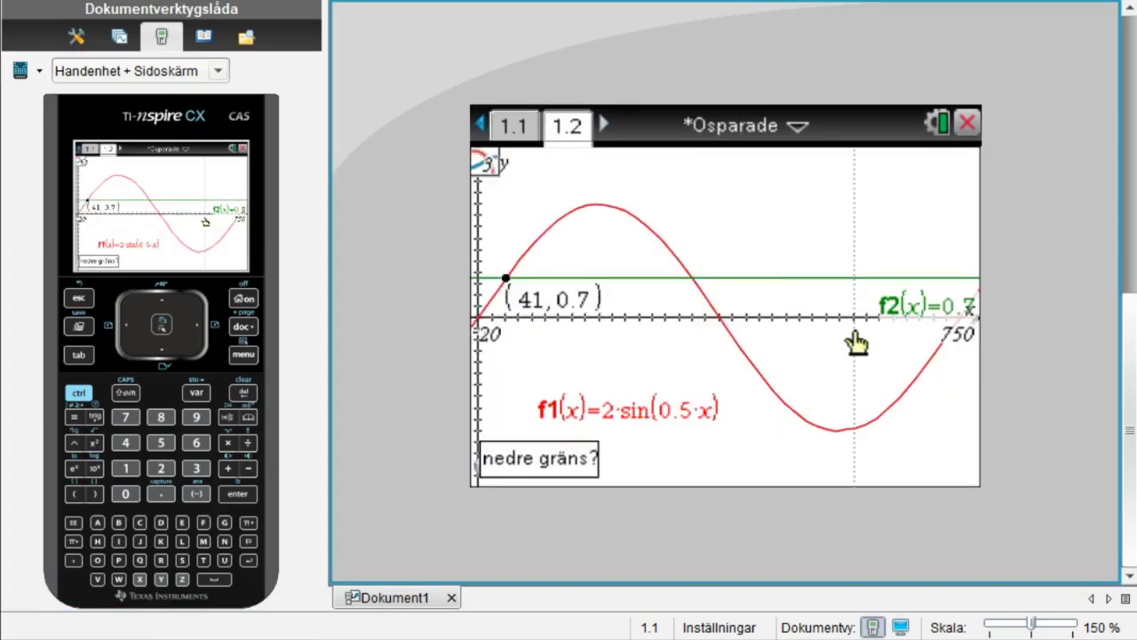
click(671, 349)
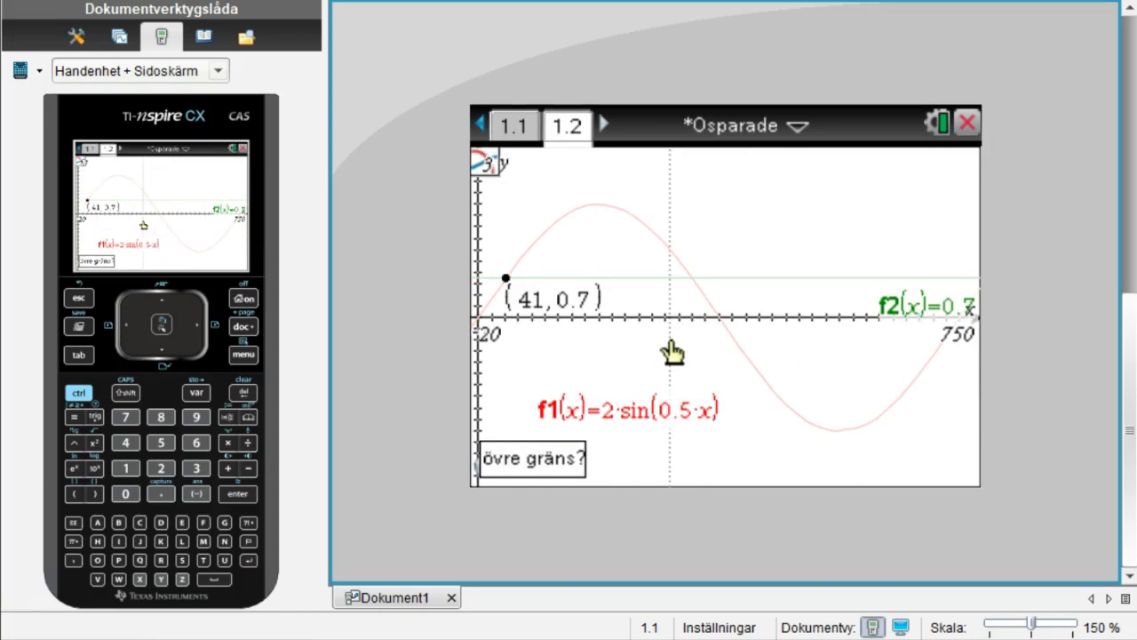
click(758, 352)
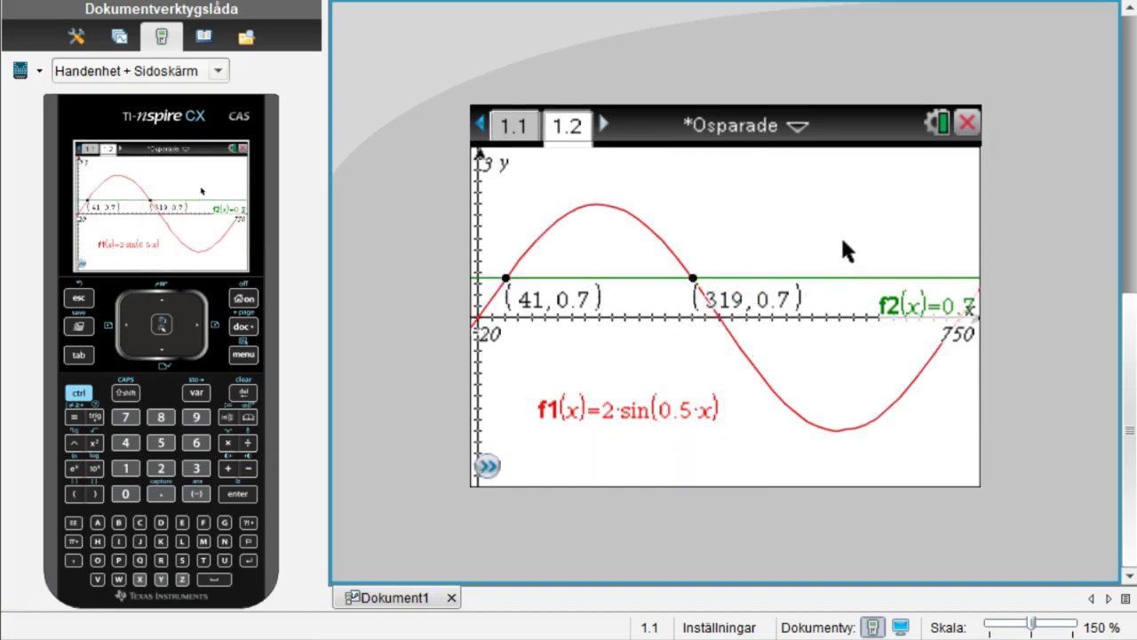